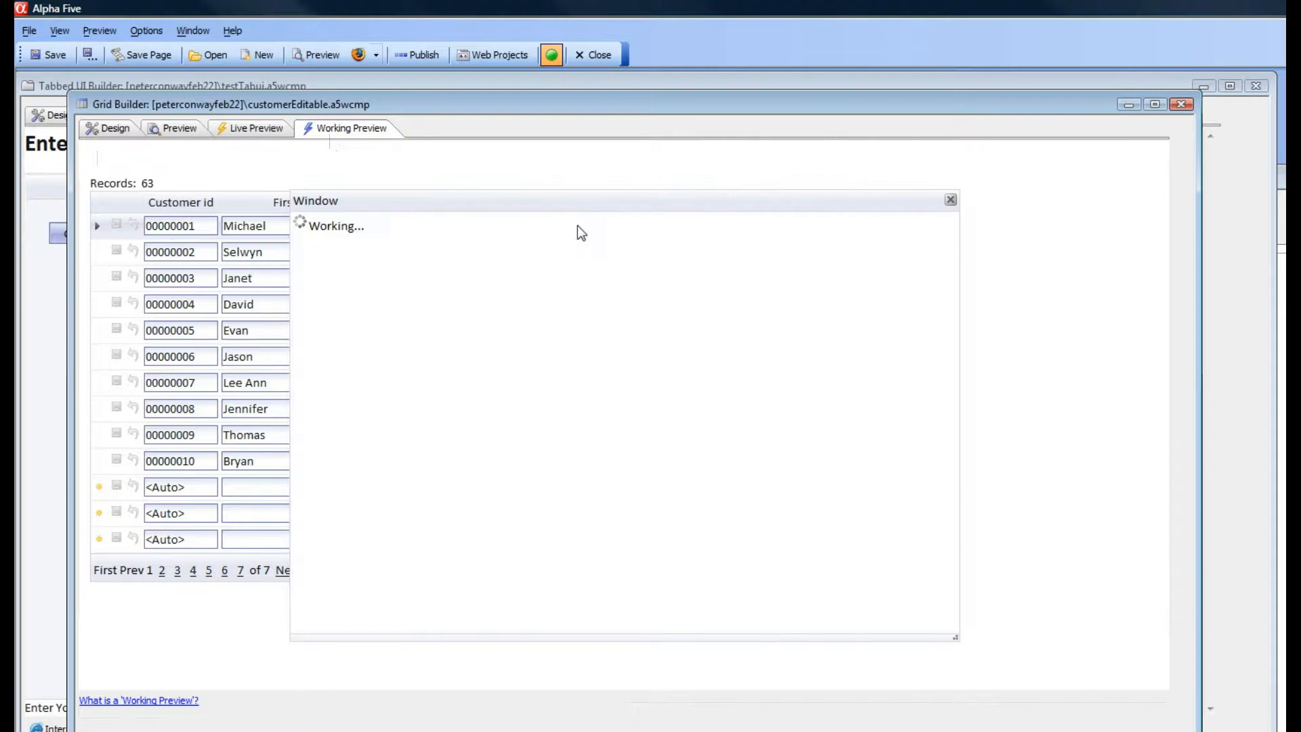
Step: Close the working preview's pop-up window and open the OpenGrid button's onClick grid action for editing in the design
left_click(950, 201)
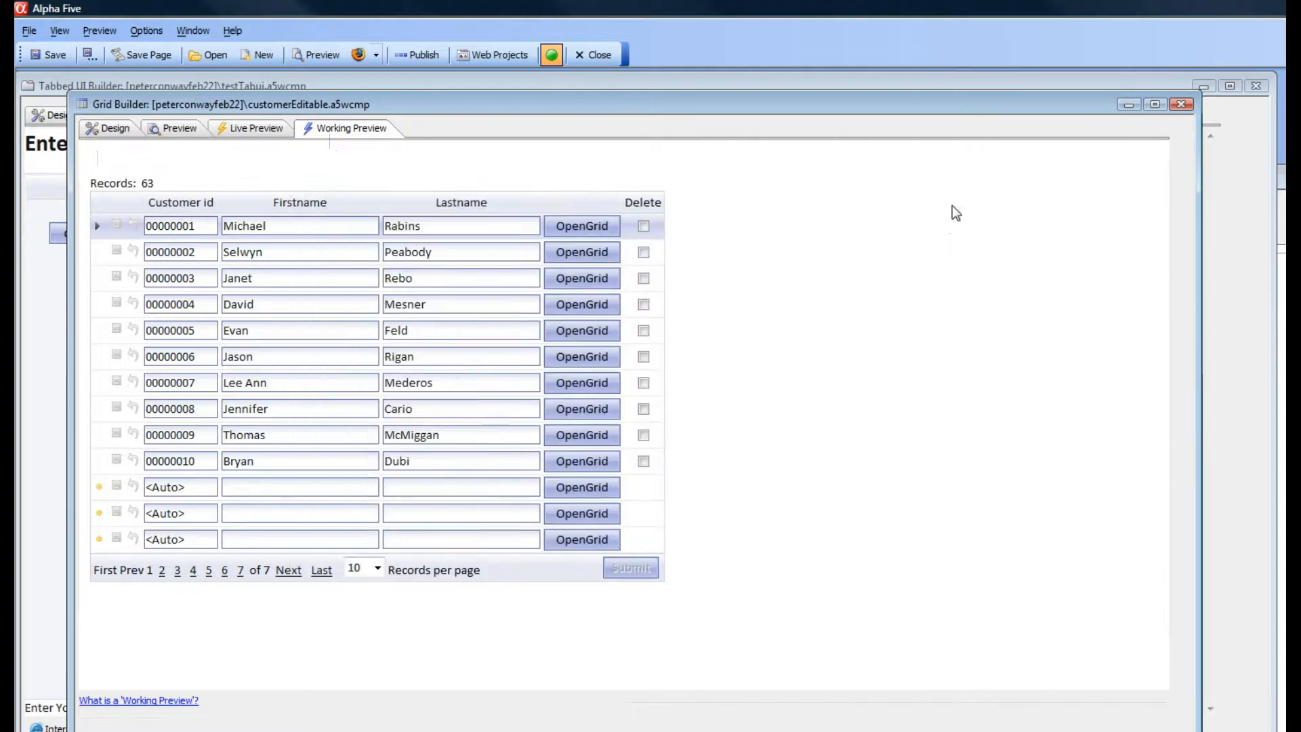
left_click(114, 128)
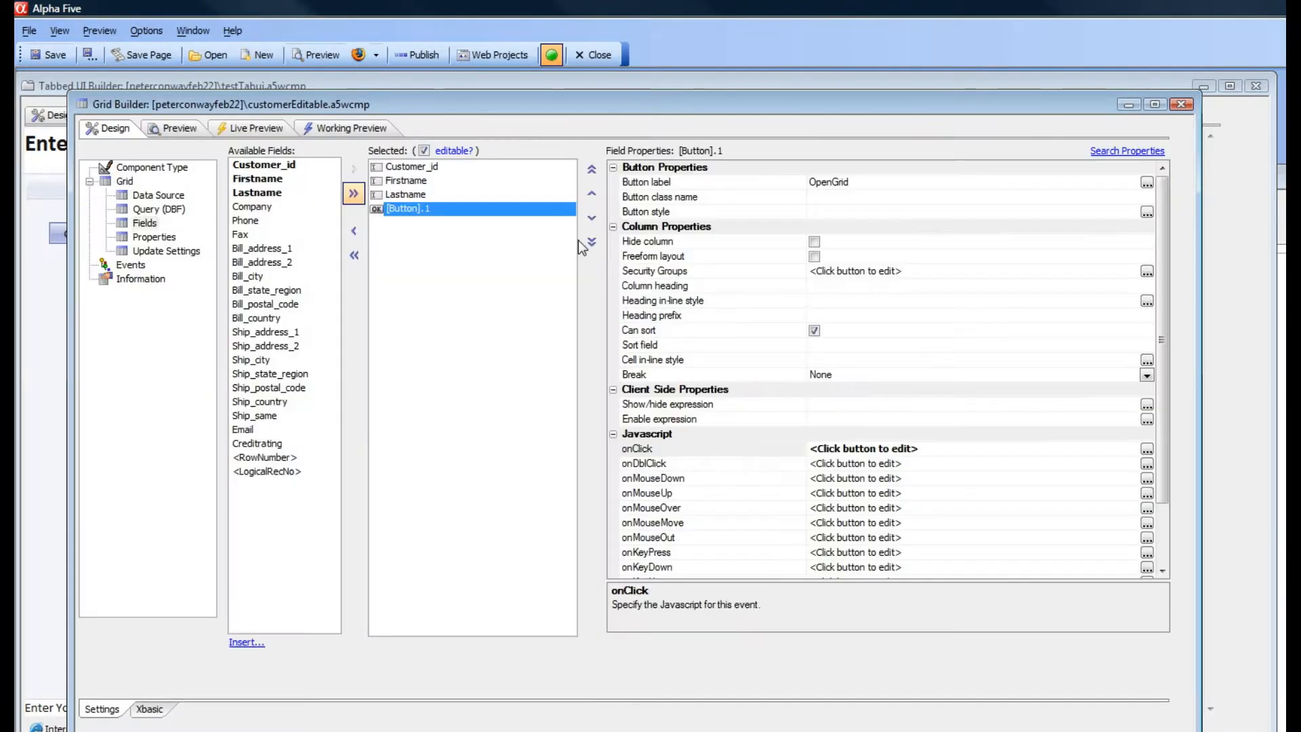
left_click(1146, 450)
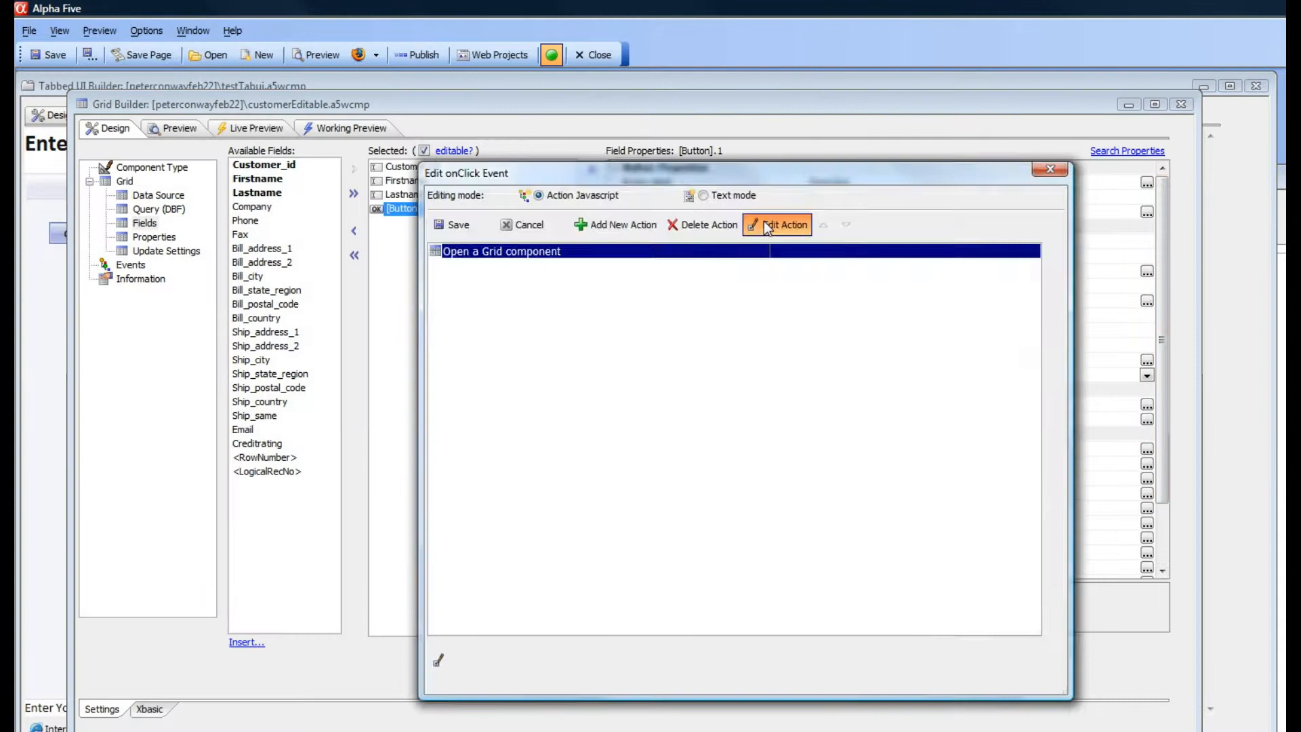
left_click(763, 221)
left_click_drag(584, 158, 424, 149)
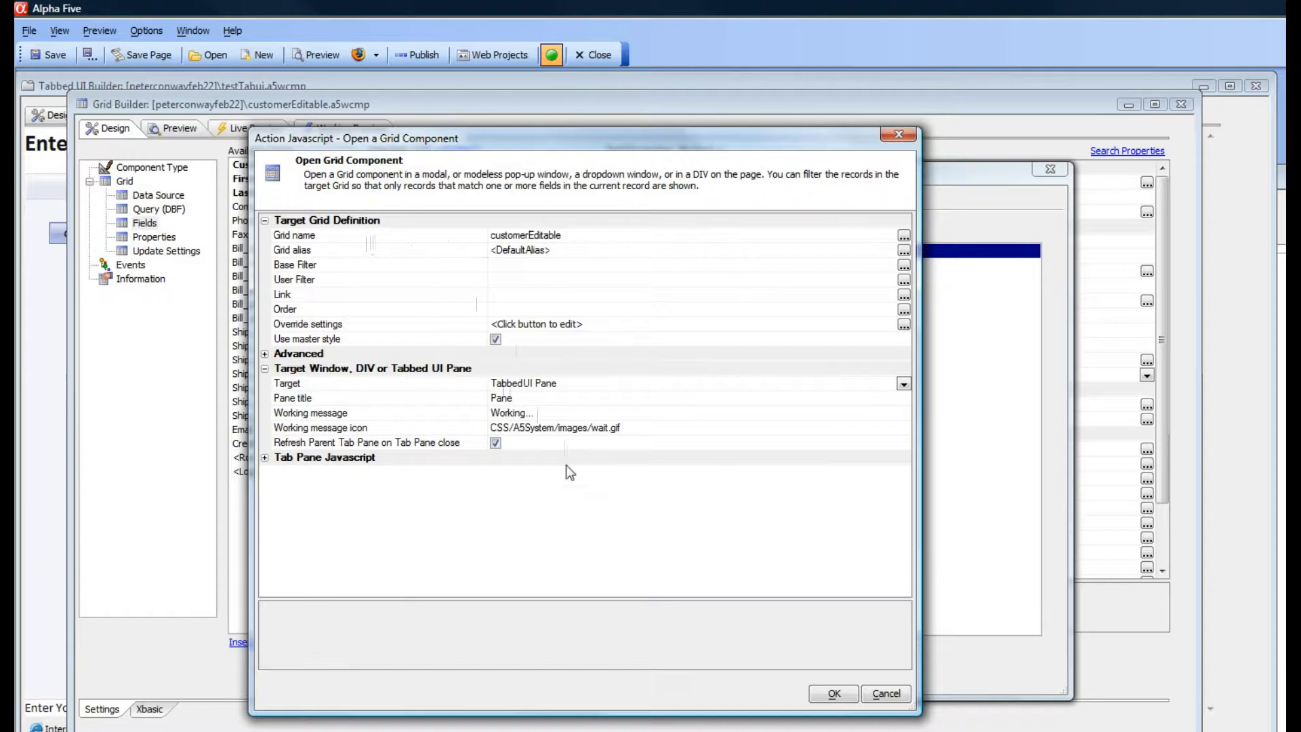
Step: Keep Refresh Parent Tab Pane on Tab Pane close enabled for the action, and save the event and the grid component
left_click(416, 444)
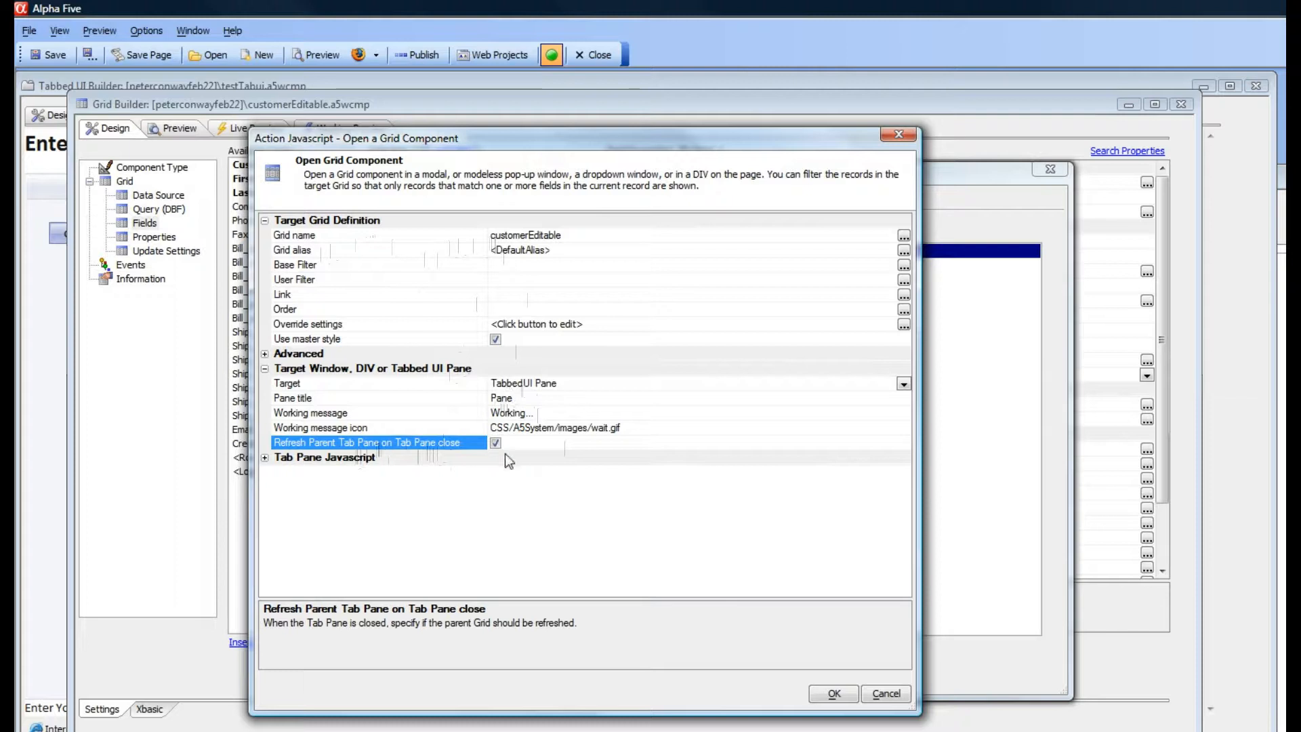
left_click(827, 698)
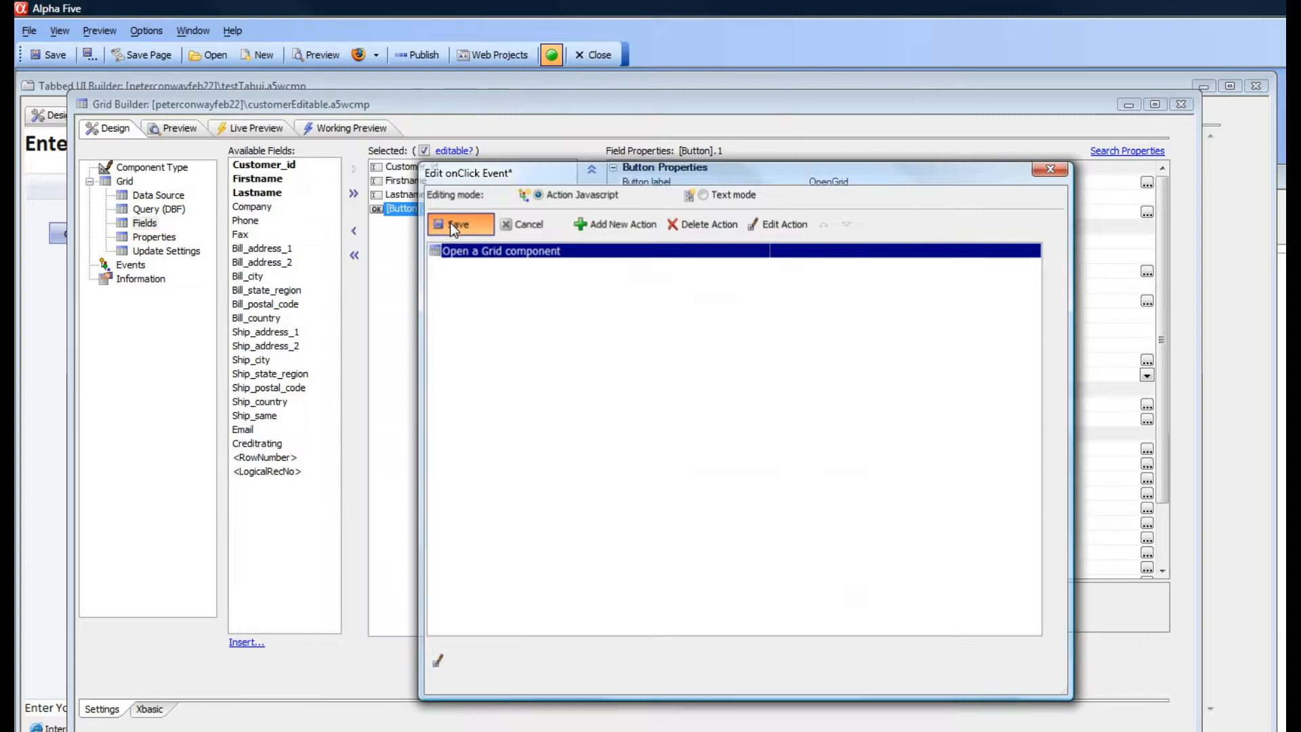
left_click(450, 222)
key("ctrl+s")
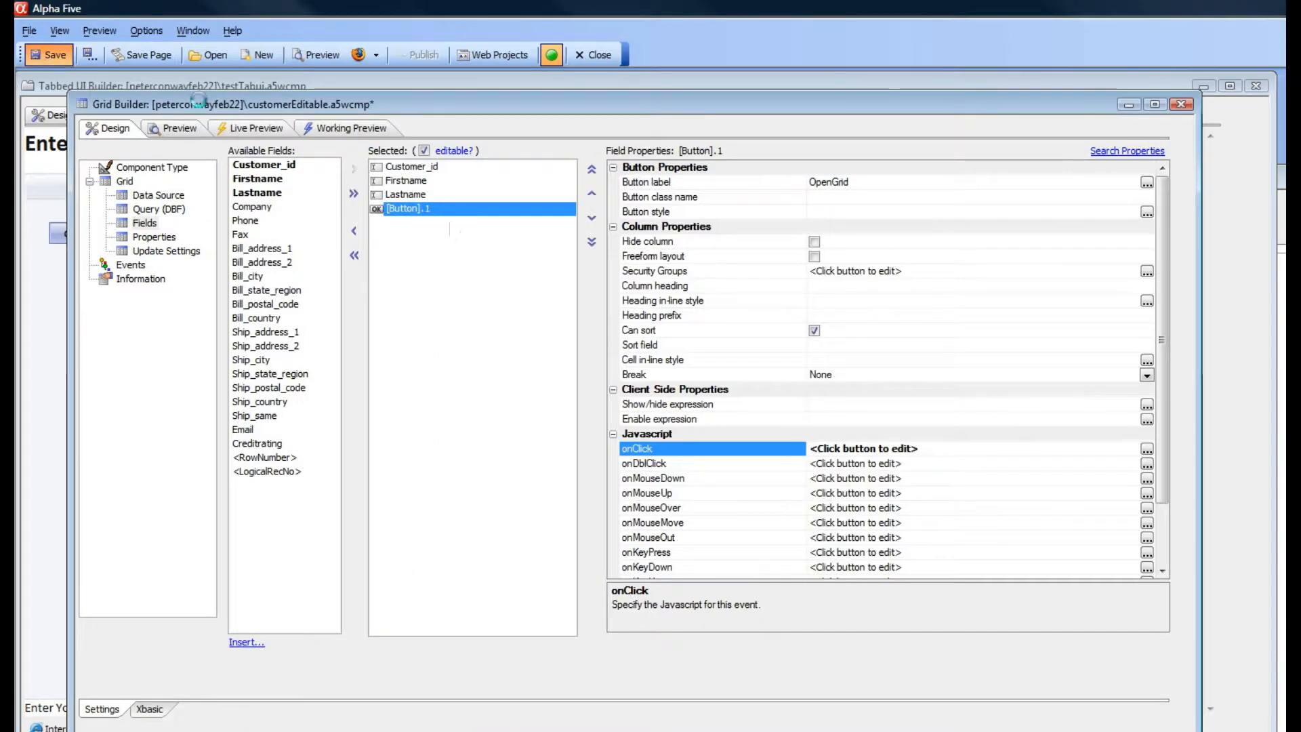
Step: Run the testTabui live preview, open the customerEditable pane, and open a child grid pane from its first record
left_click(244, 84)
left_click(197, 116)
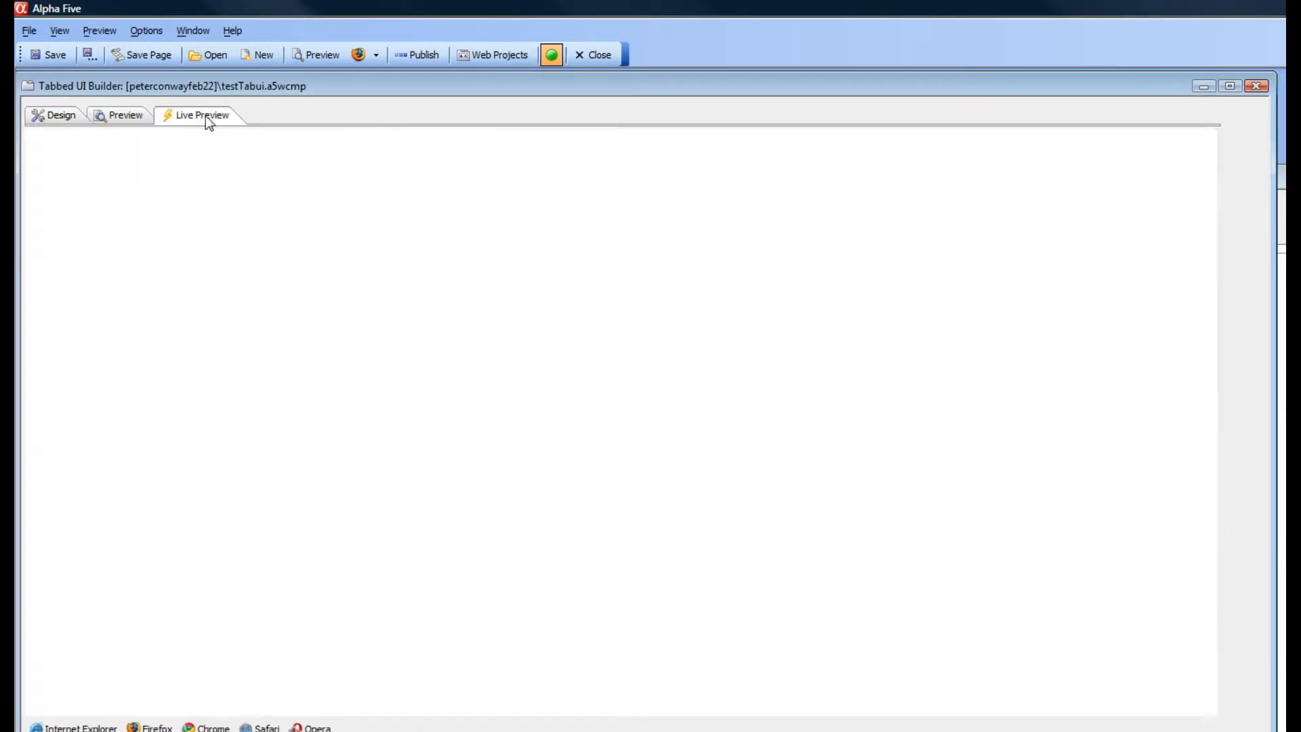
left_click(122, 233)
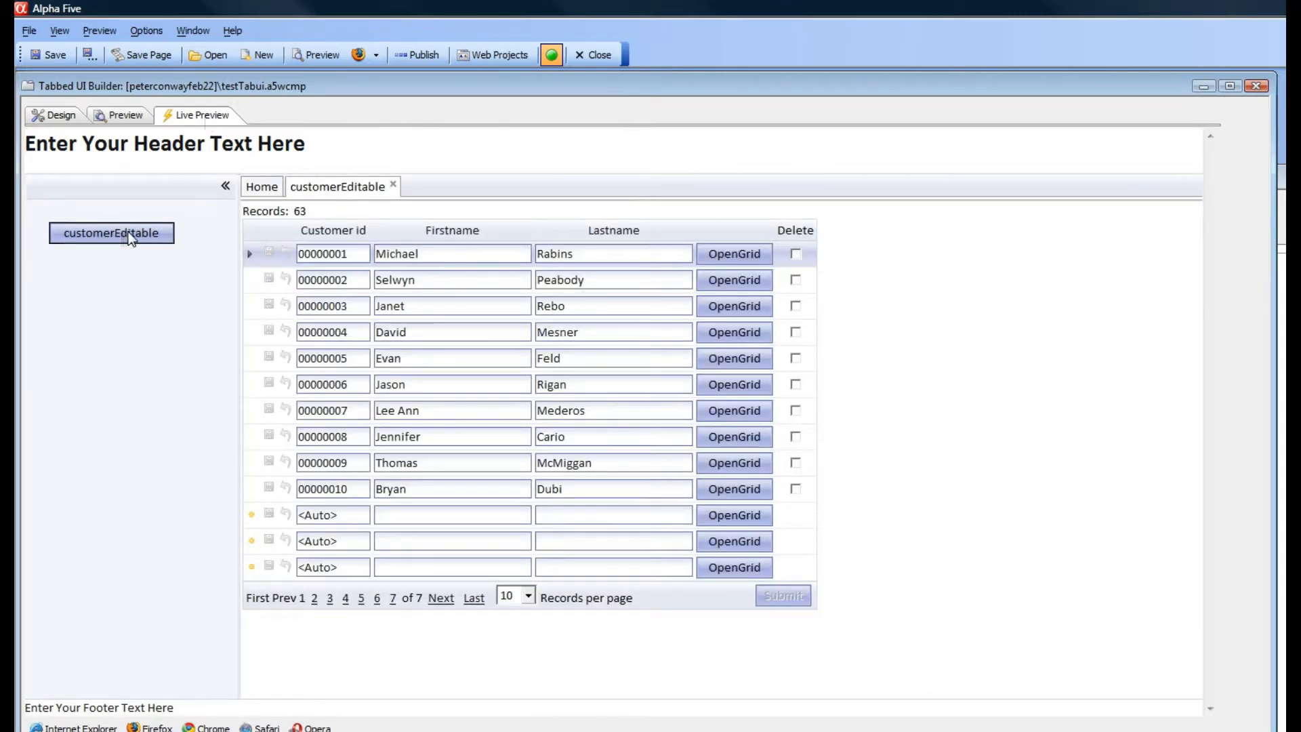
left_click(748, 260)
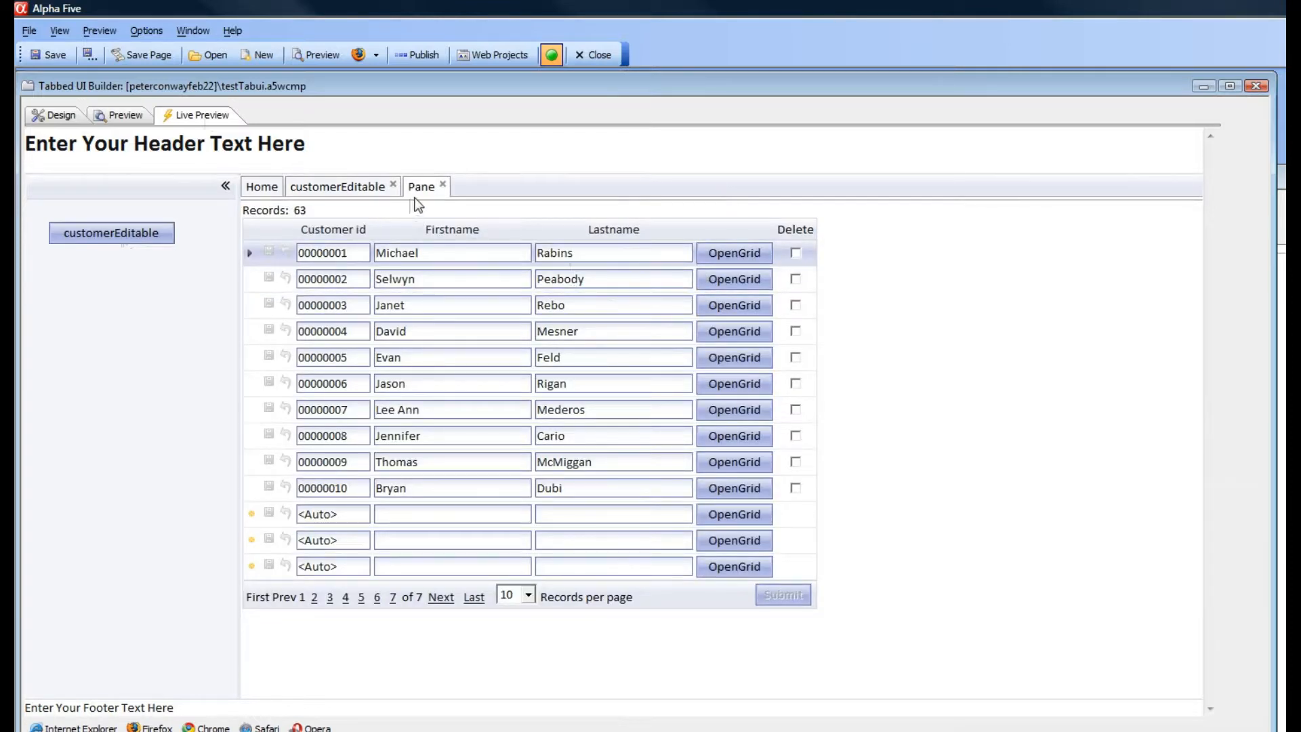
Step: Replace the last name in the child pane's first record with a different surname and save the row
left_click(581, 255)
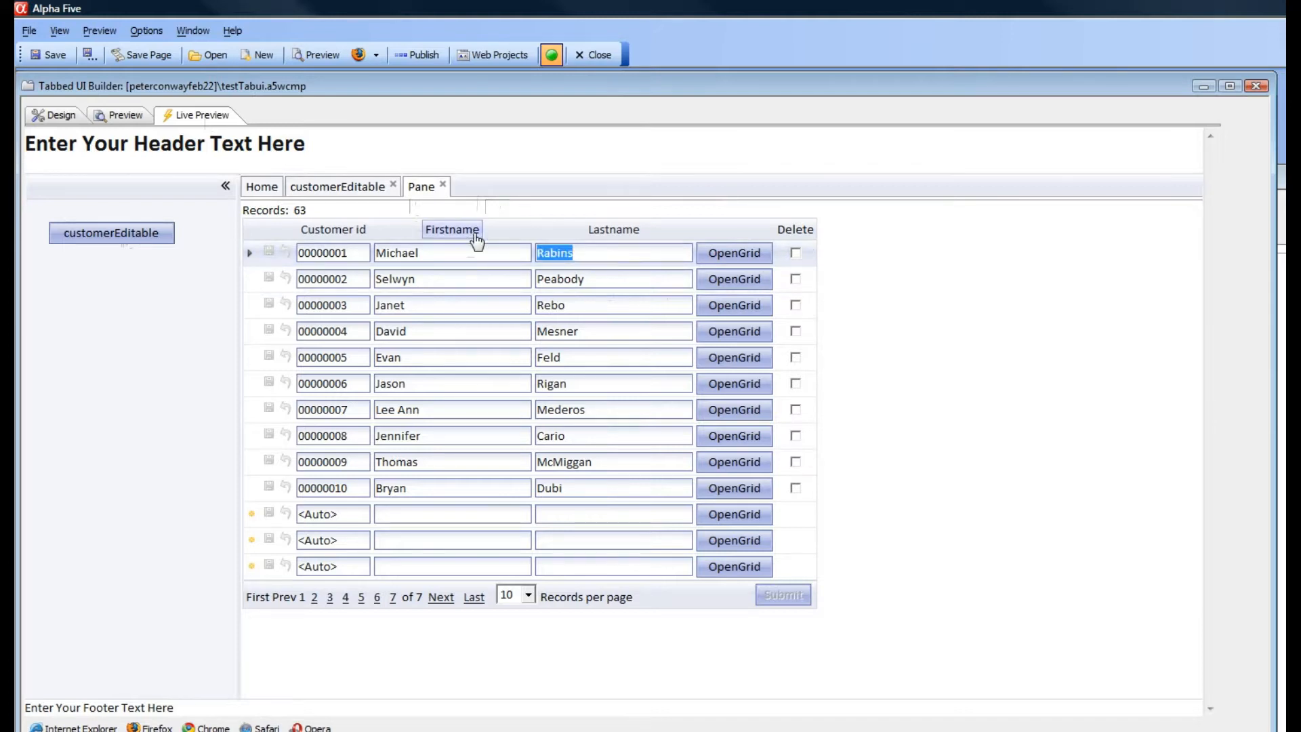
type("Jenkins")
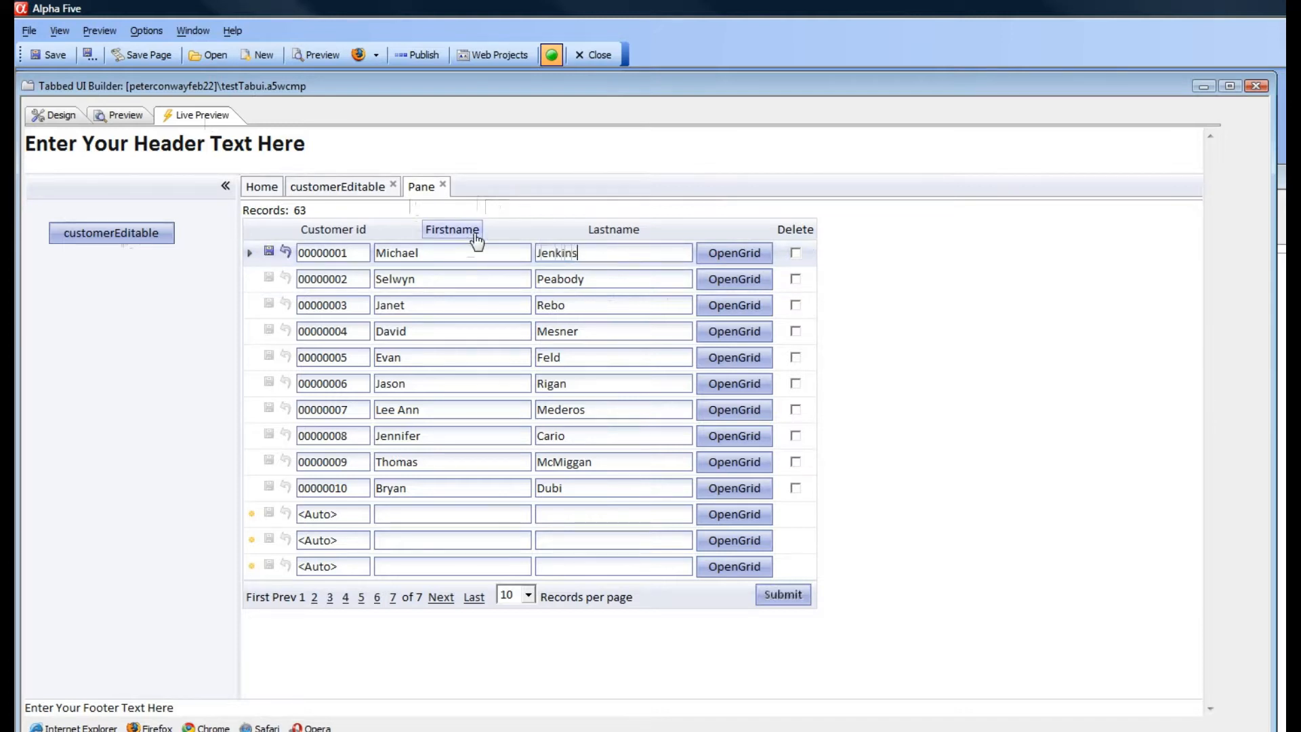
left_click(268, 254)
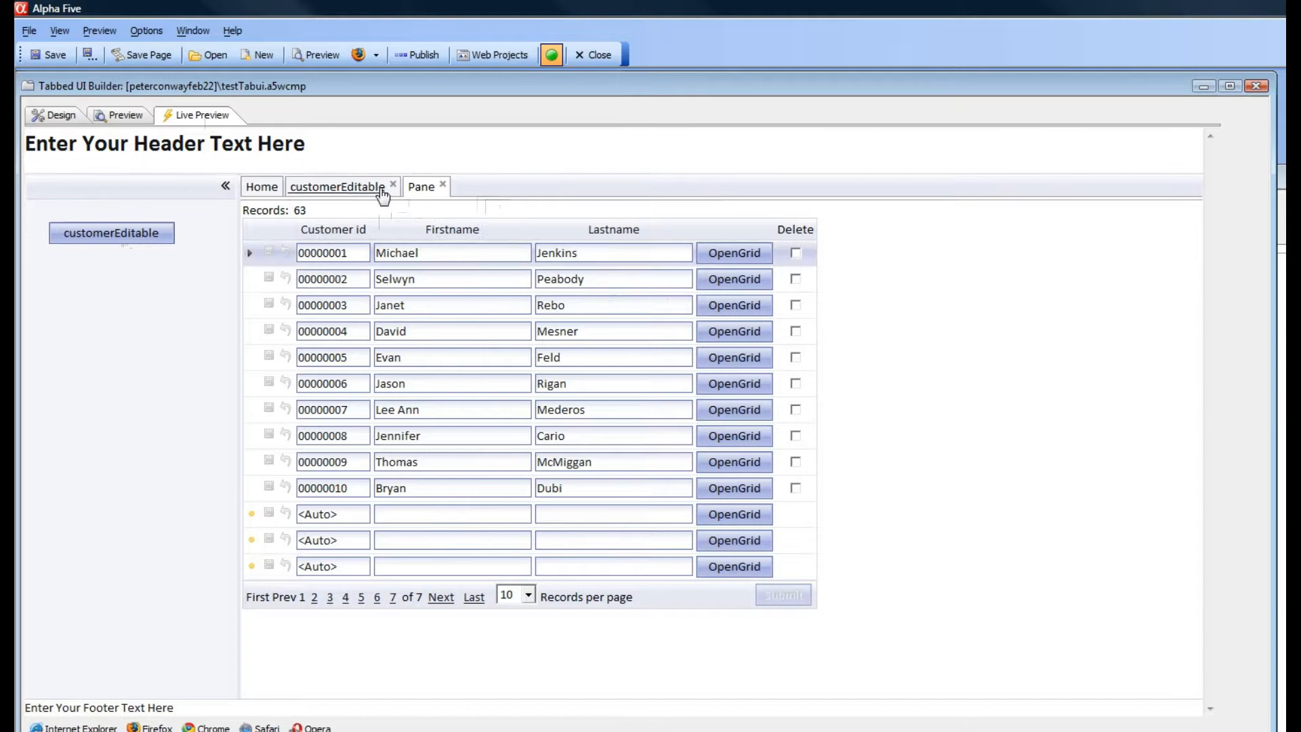
Step: Compare the first record's last name in the customerEditable parent pane before and after closing the child pane
left_click(365, 194)
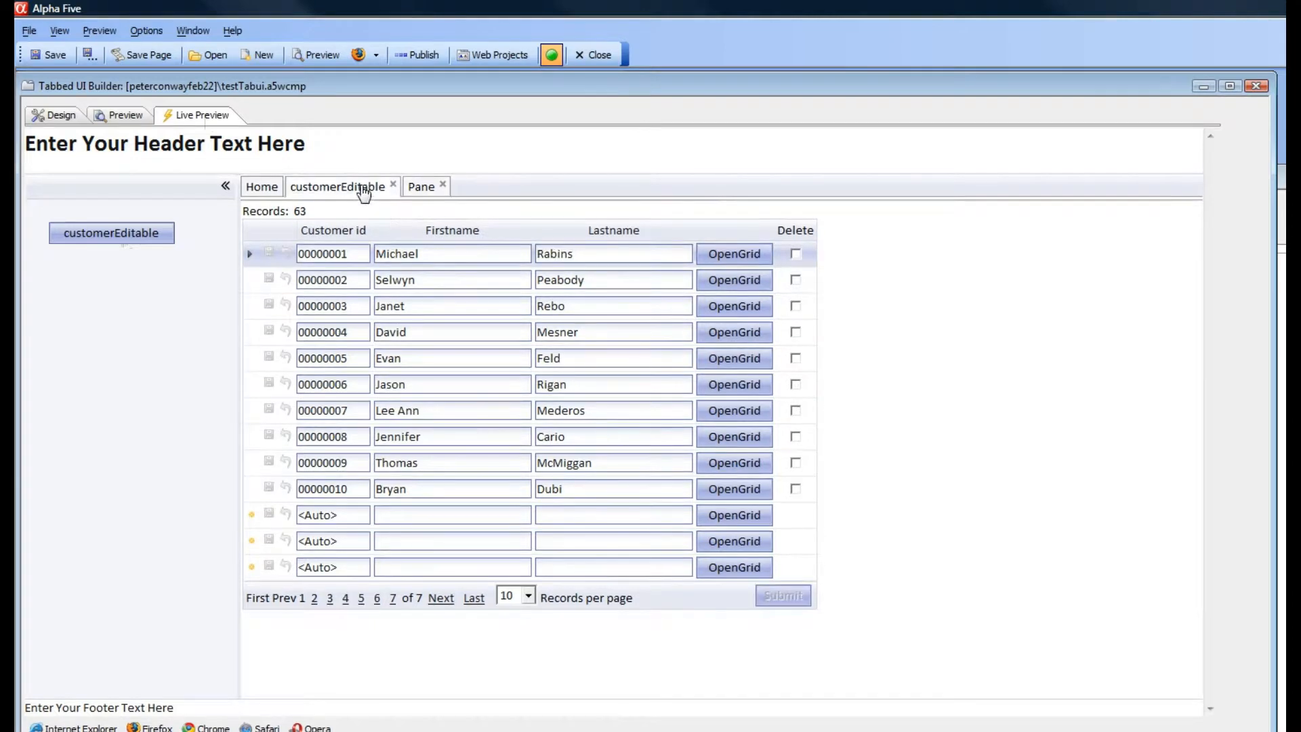
left_click(420, 188)
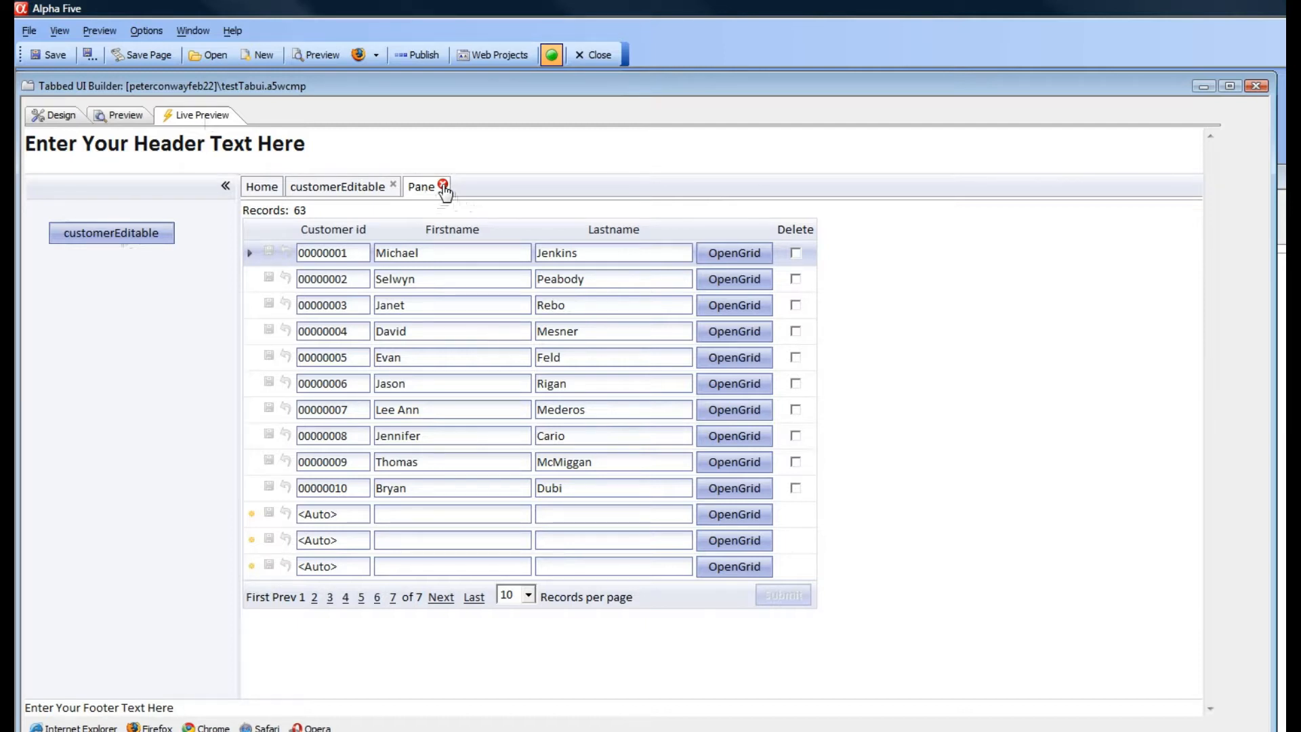
left_click(443, 185)
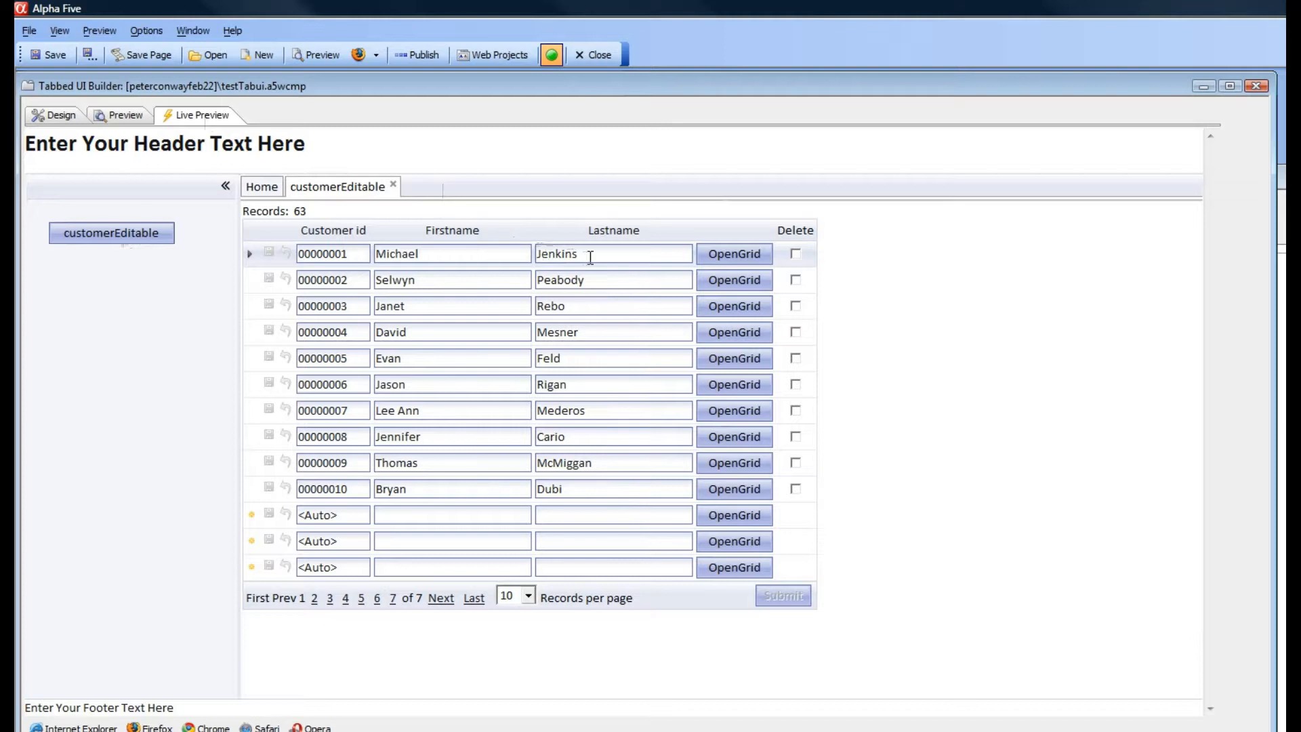
left_click(590, 257)
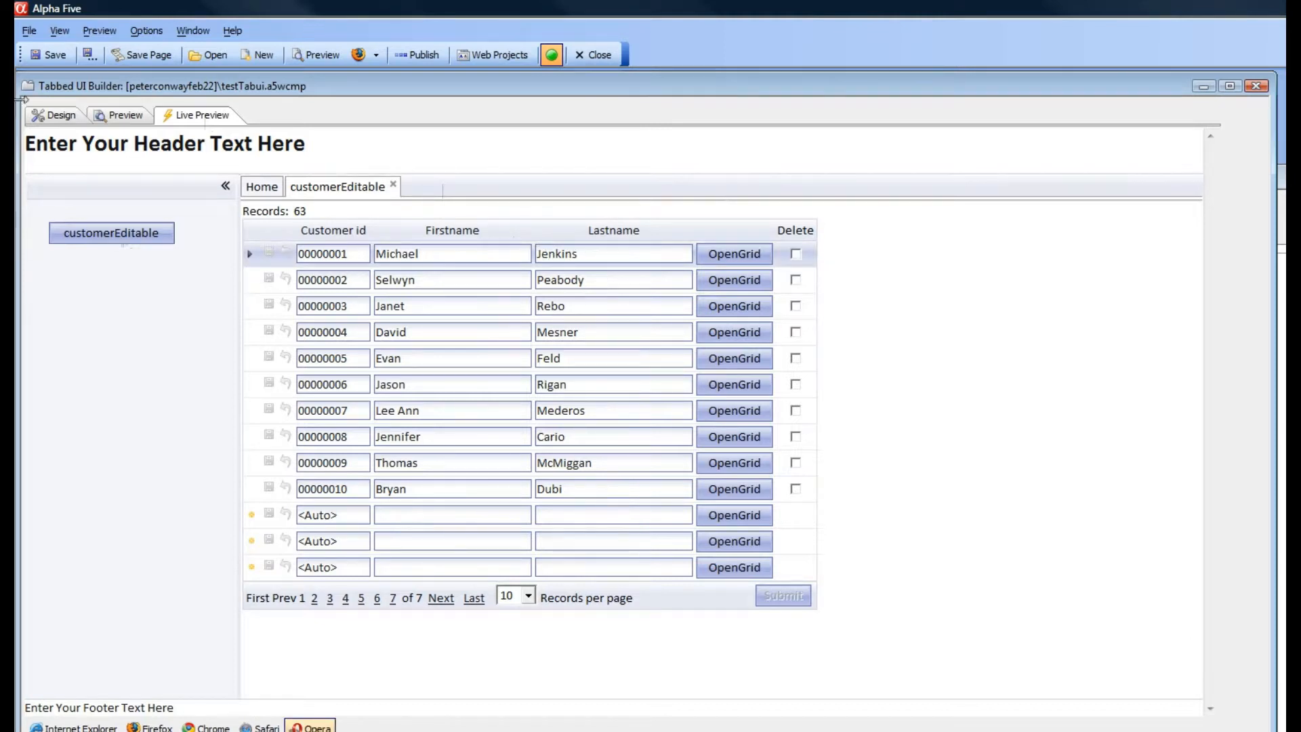
Step: Examine the Tab Pane Javascript events of the customerEditable button in the Tabbed UI design
left_click(48, 112)
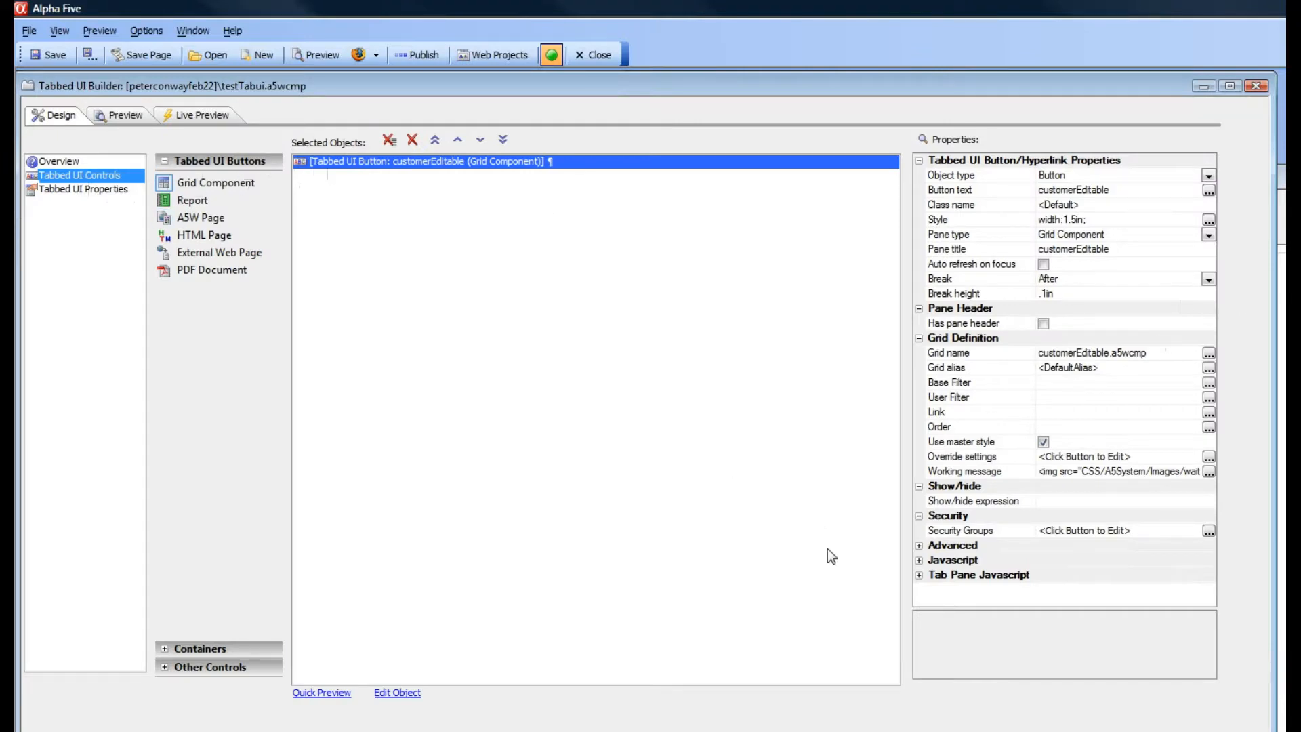
left_click(919, 575)
left_click_drag(1210, 439, 1246, 577)
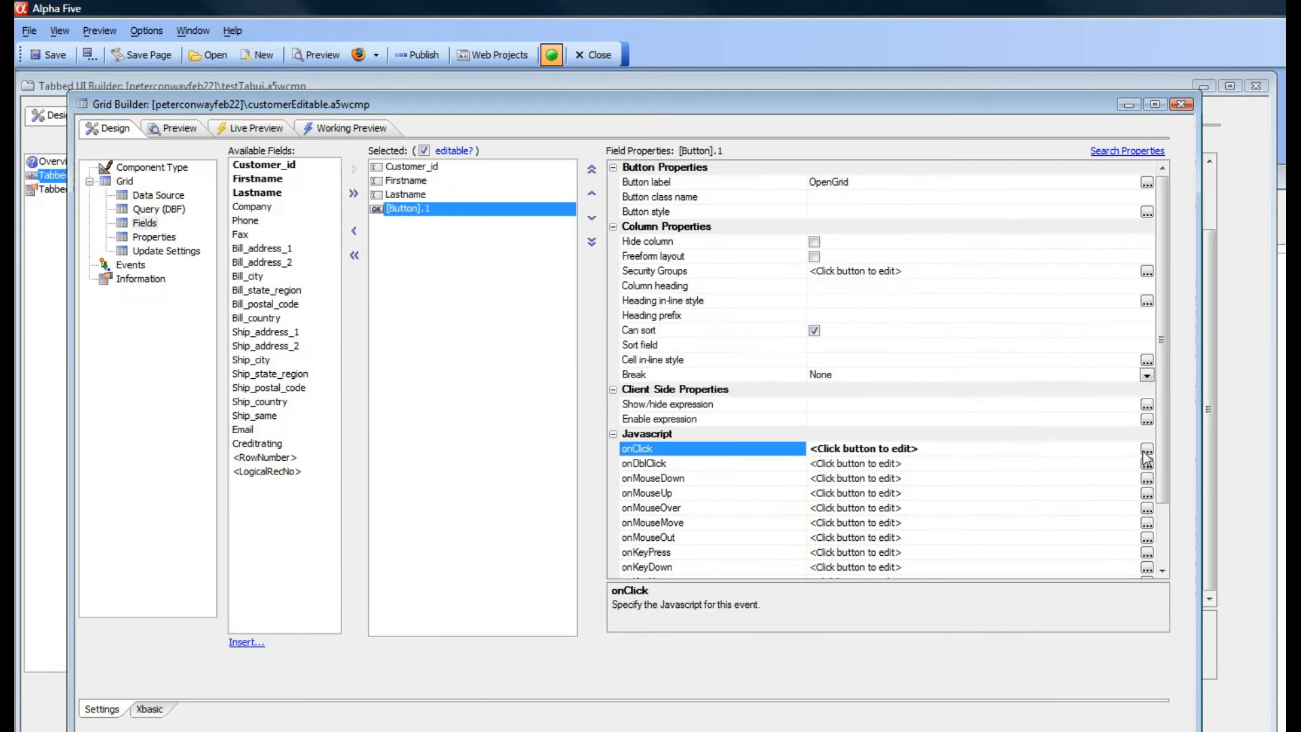
Step: Open the OpenGrid button's onClick grid action in customerEditable and expand its Tab Pane Javascript events
left_click(1146, 452)
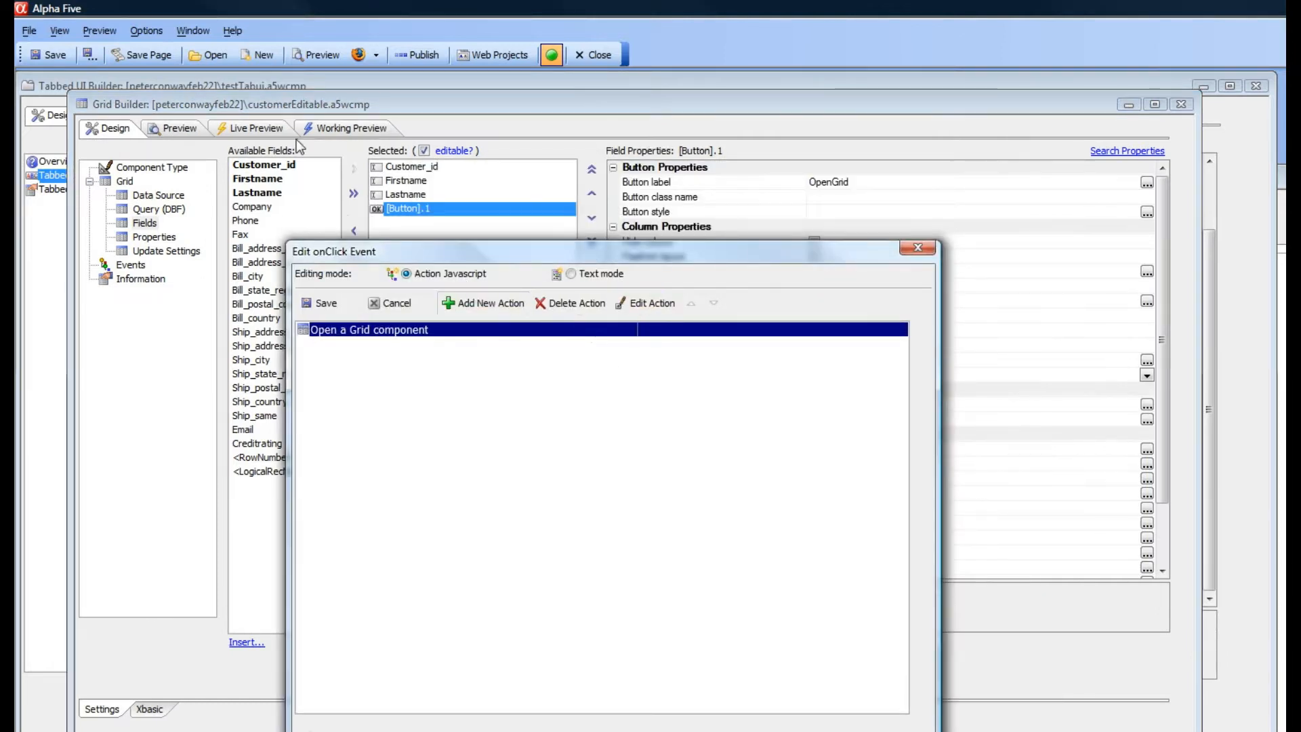
left_click(641, 307)
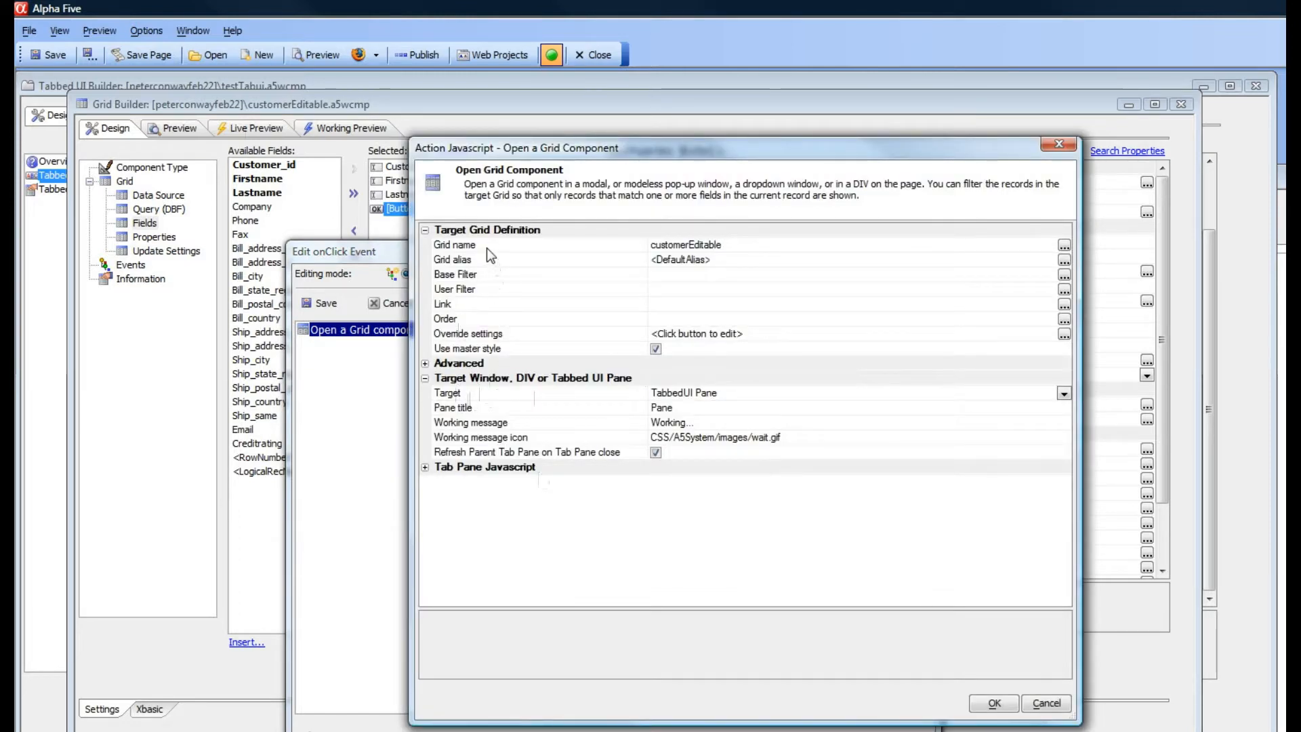
left_click(473, 394)
left_click(425, 468)
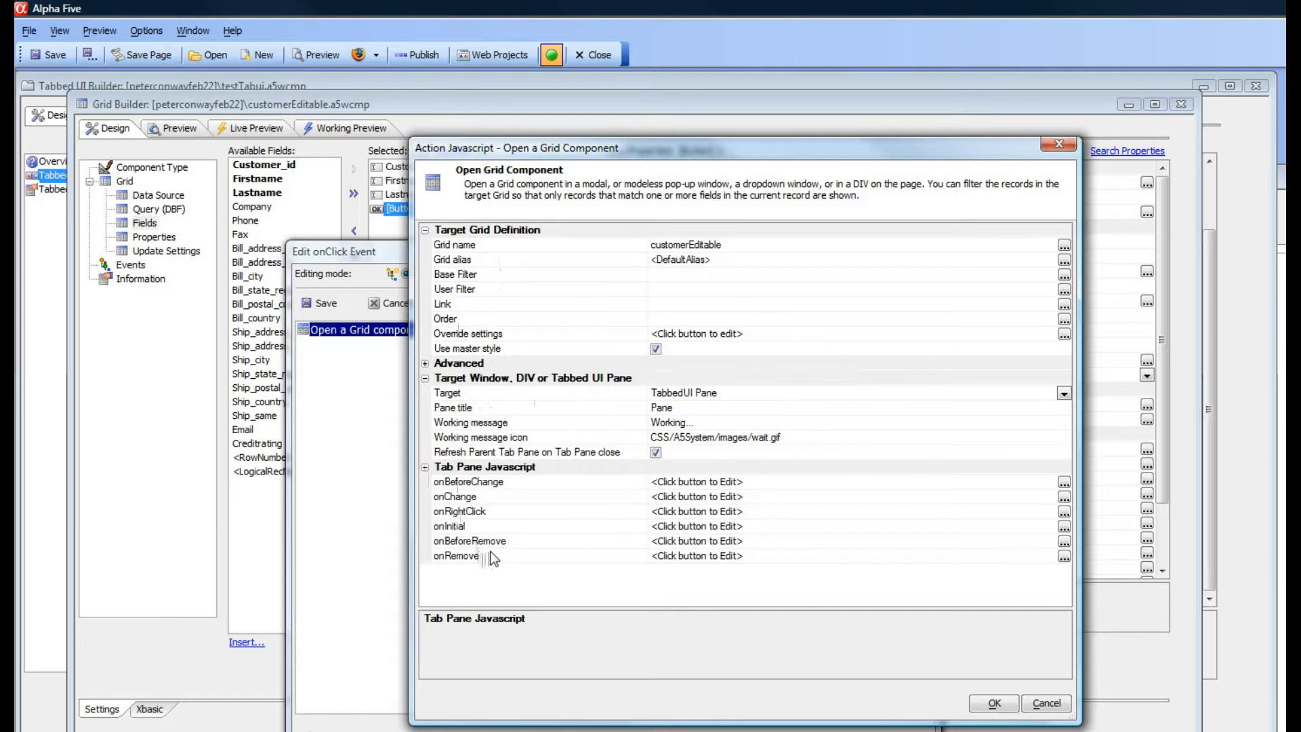
Step: Temporarily set the action's target to Window to examine its Window Javascript Events, and restore TabbedUI Pane
left_click(503, 392)
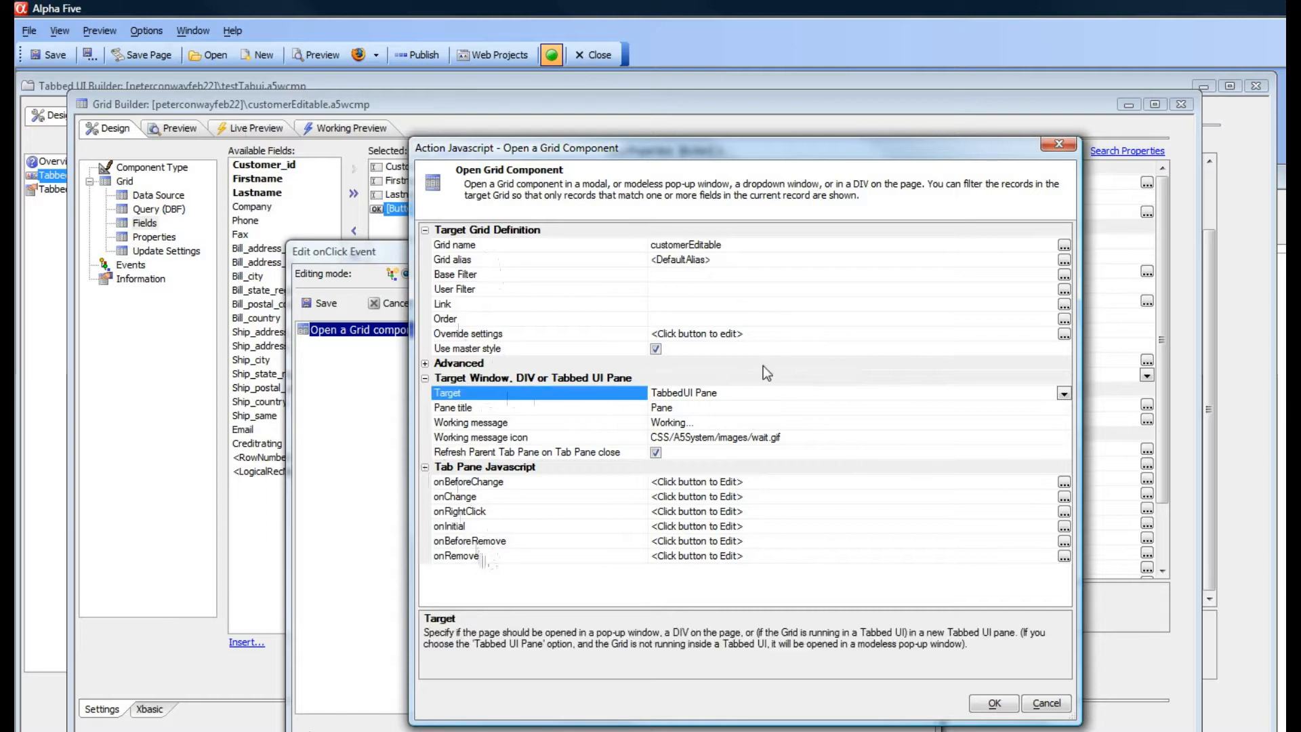
left_click(1063, 393)
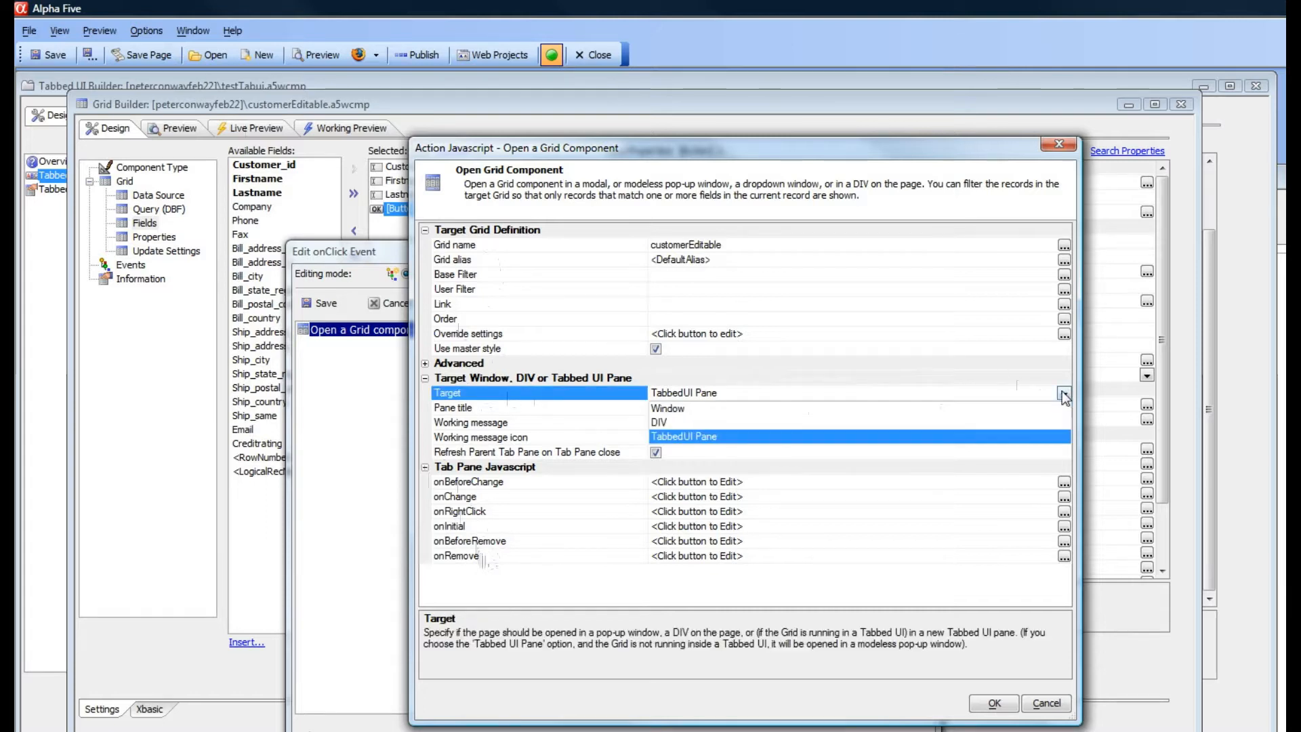
left_click(669, 408)
left_click(425, 527)
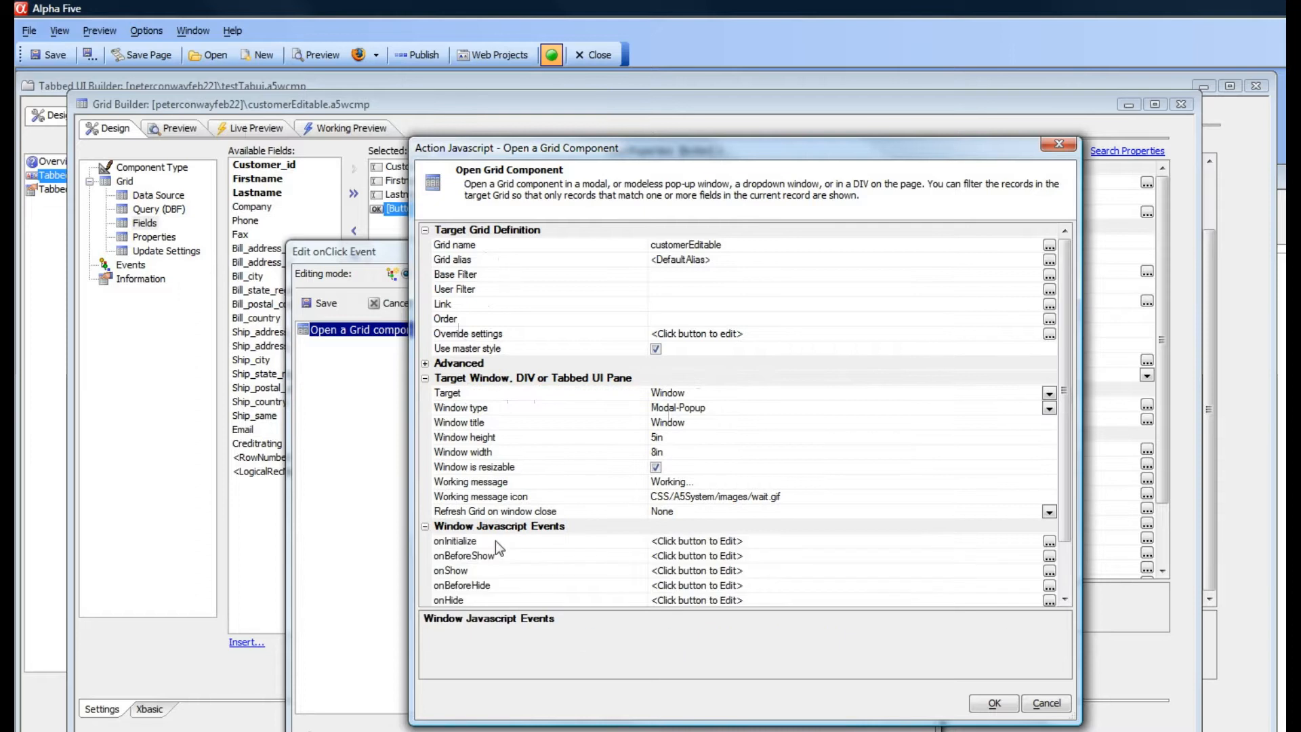
left_click(1049, 394)
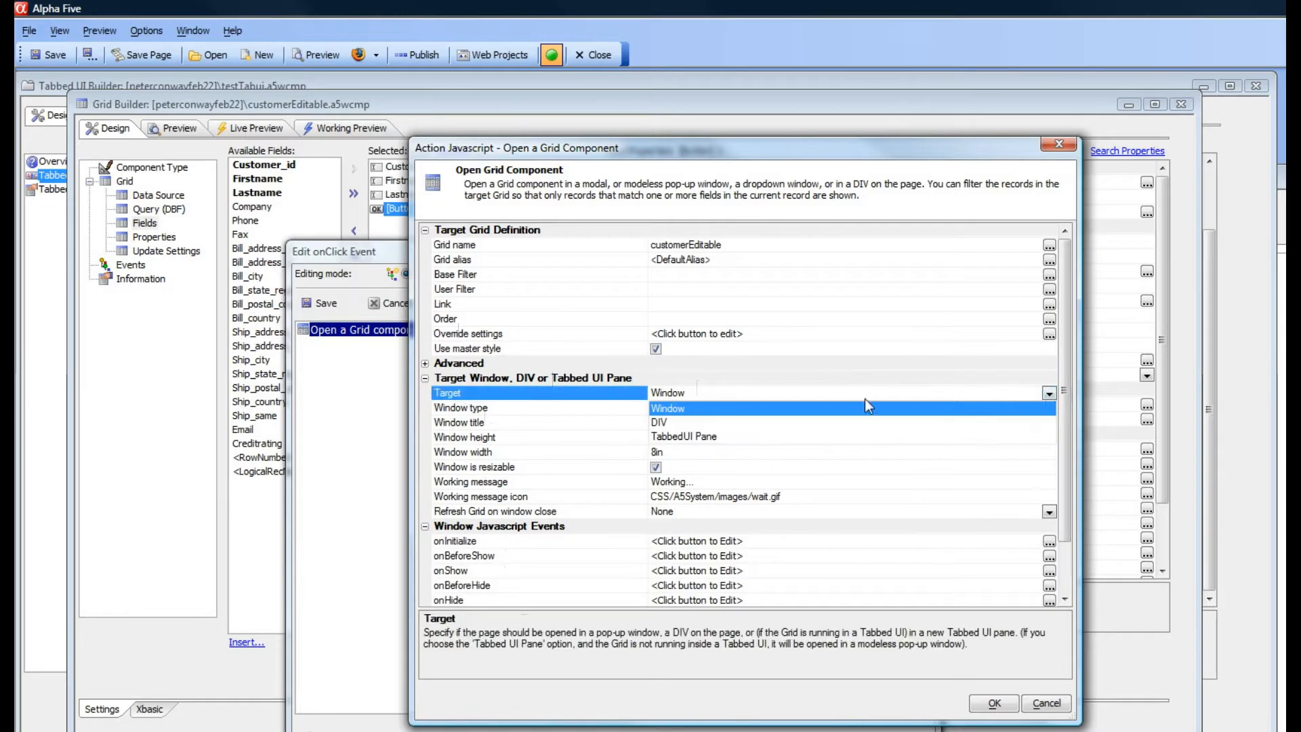
left_click(685, 436)
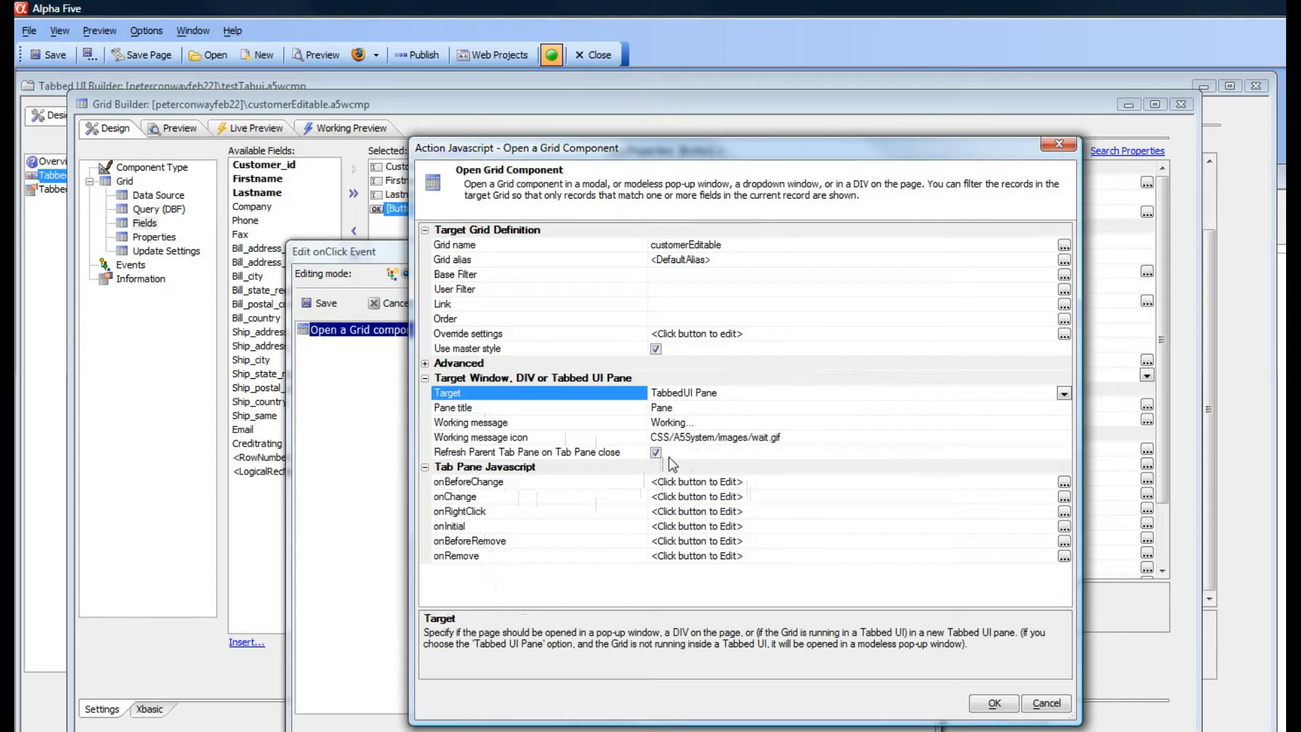
Step: Read the onBeforeRemove event's description, and examine the JavaScript in TextPad that finds and refreshes the parent grid before returning to Alpha Five
left_click(488, 542)
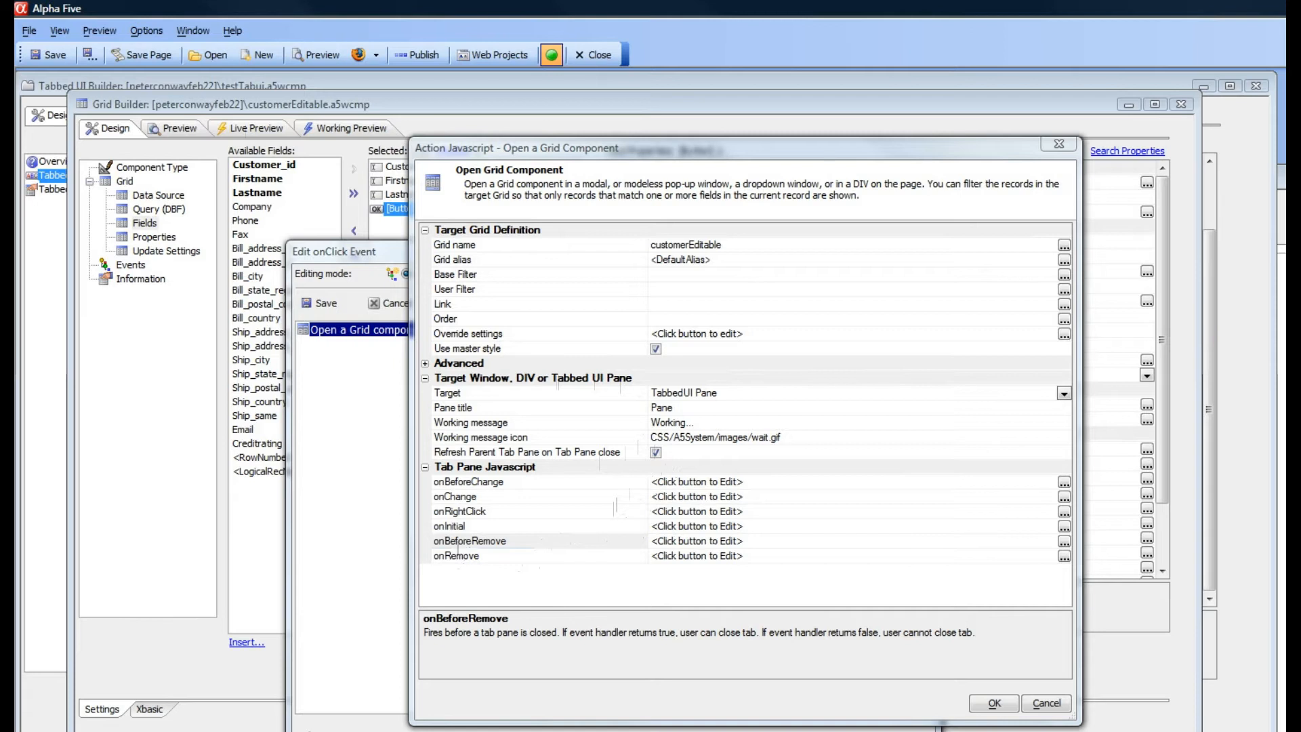
key("alt+Tab")
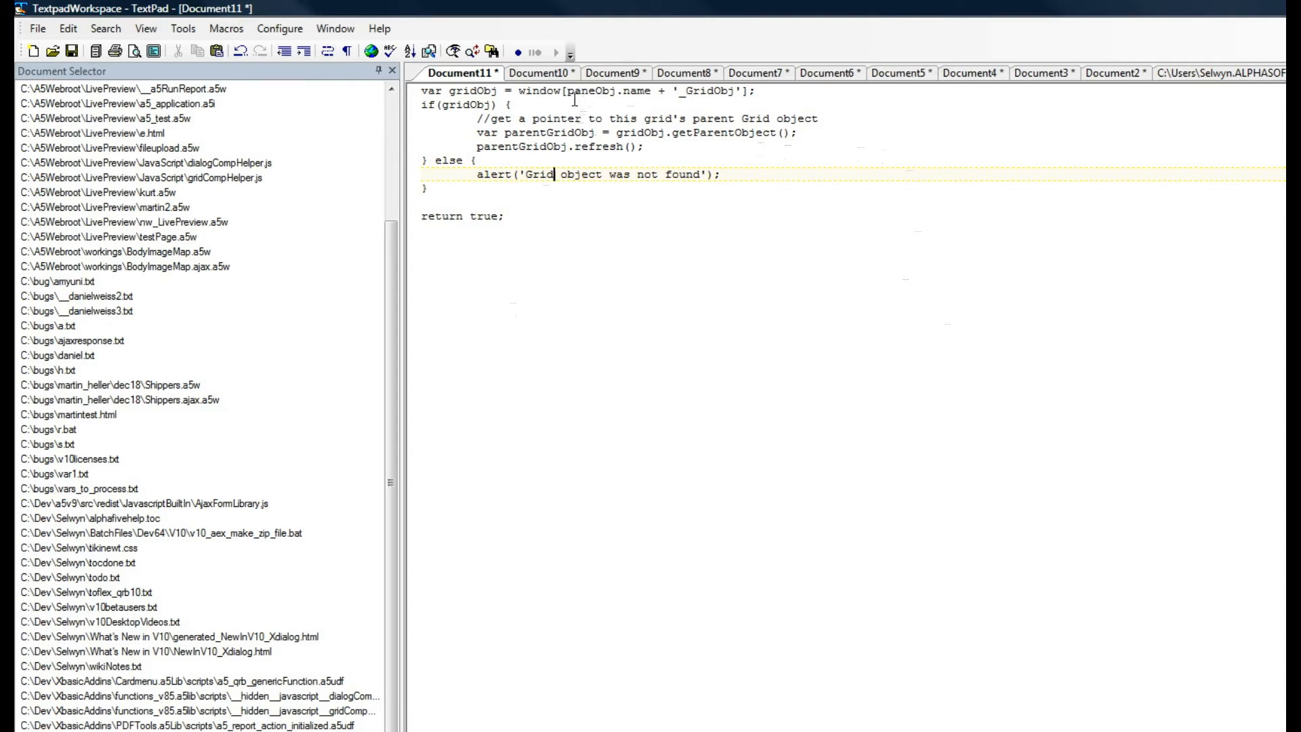
left_click_drag(568, 92, 615, 94)
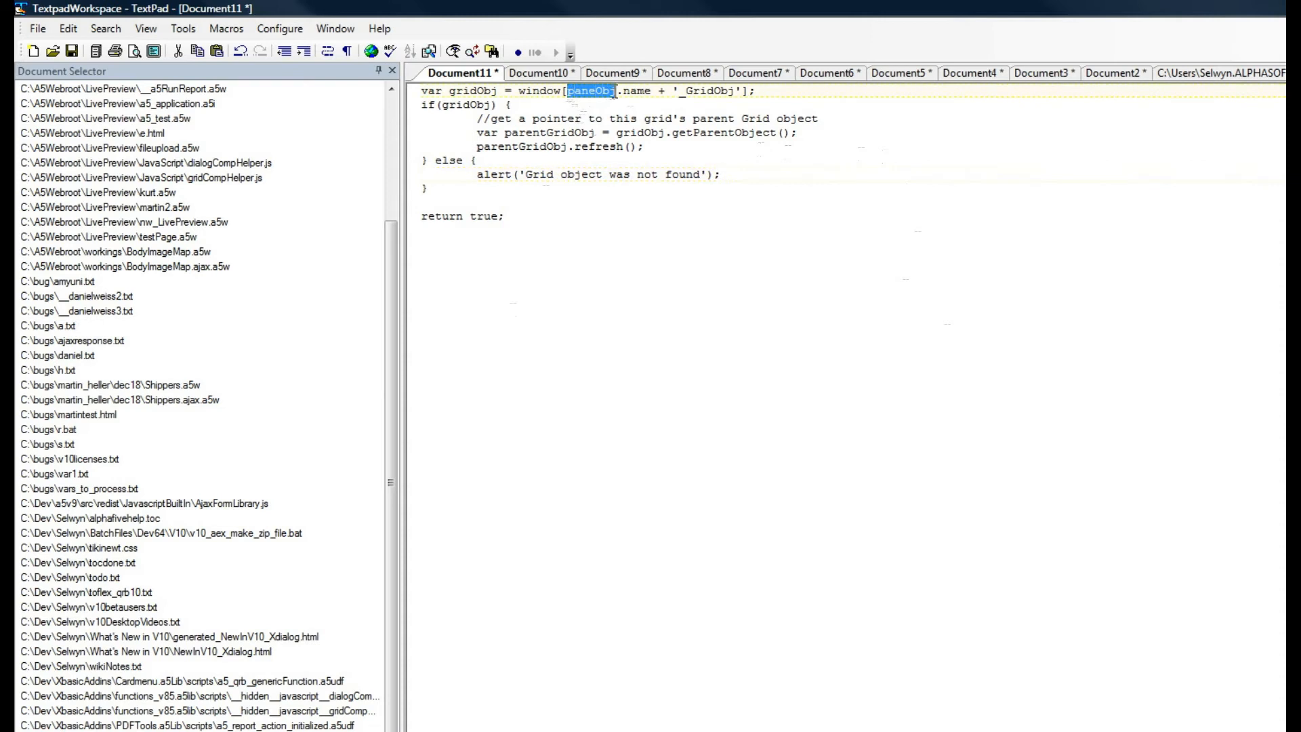
left_click(589, 106)
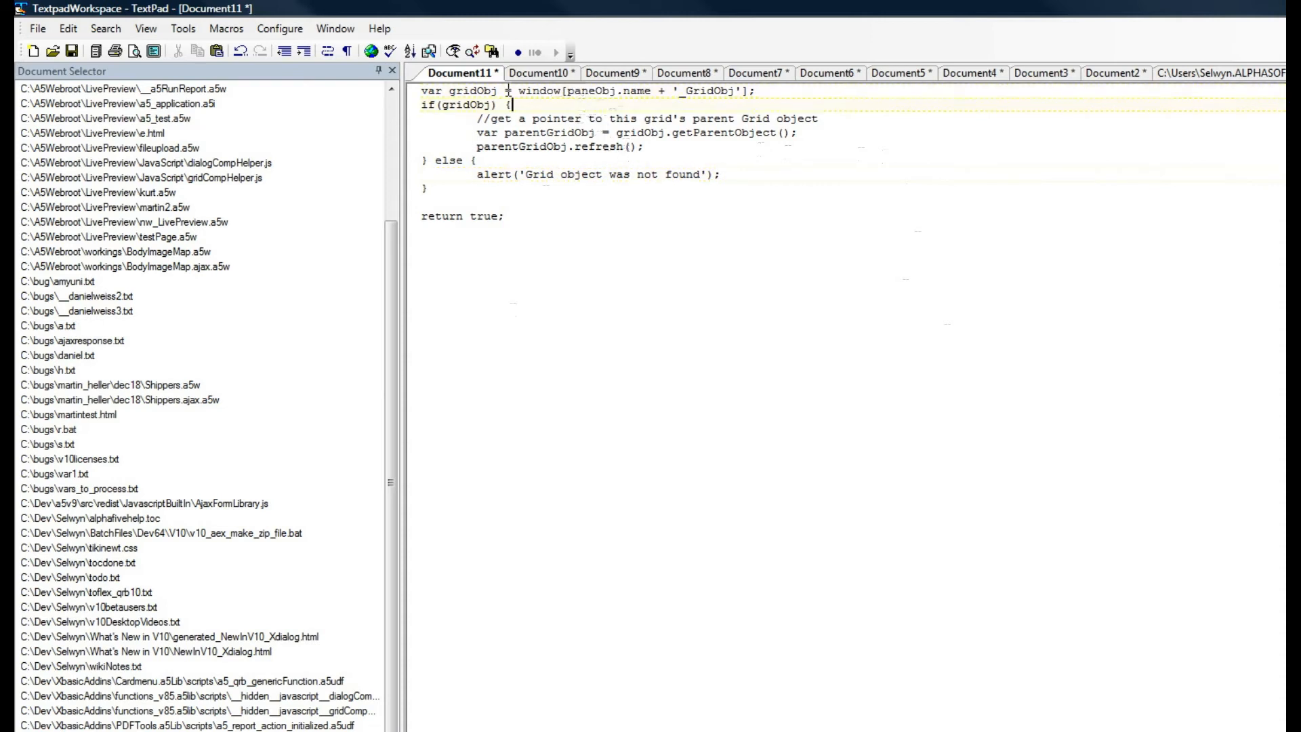
left_click_drag(518, 91, 769, 91)
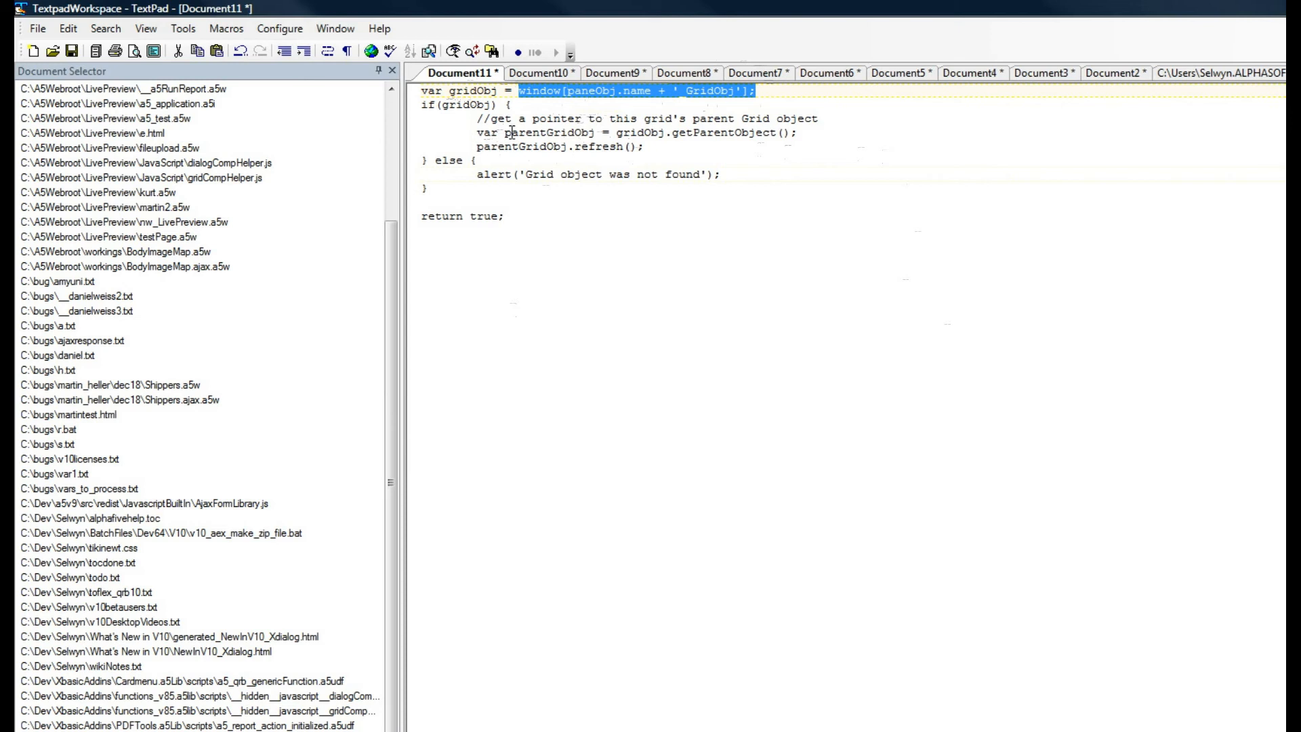
left_click_drag(477, 132, 800, 132)
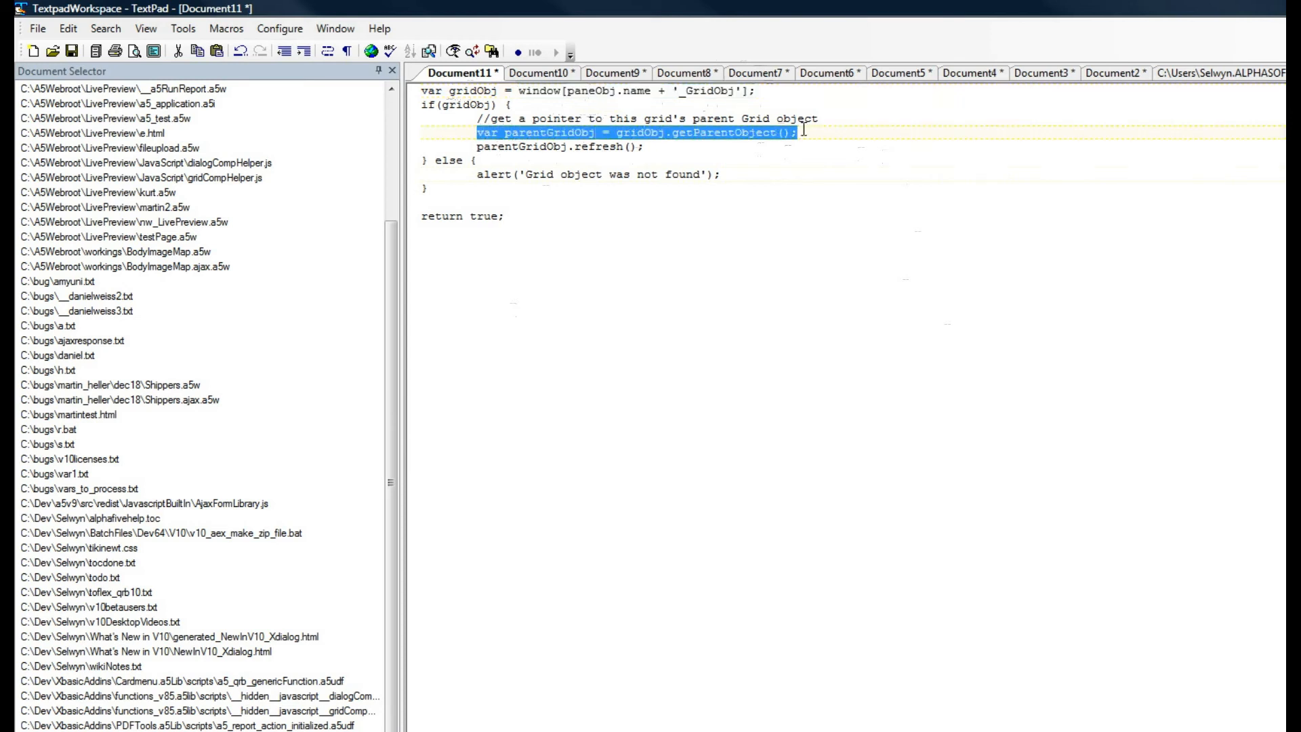
left_click(540, 147)
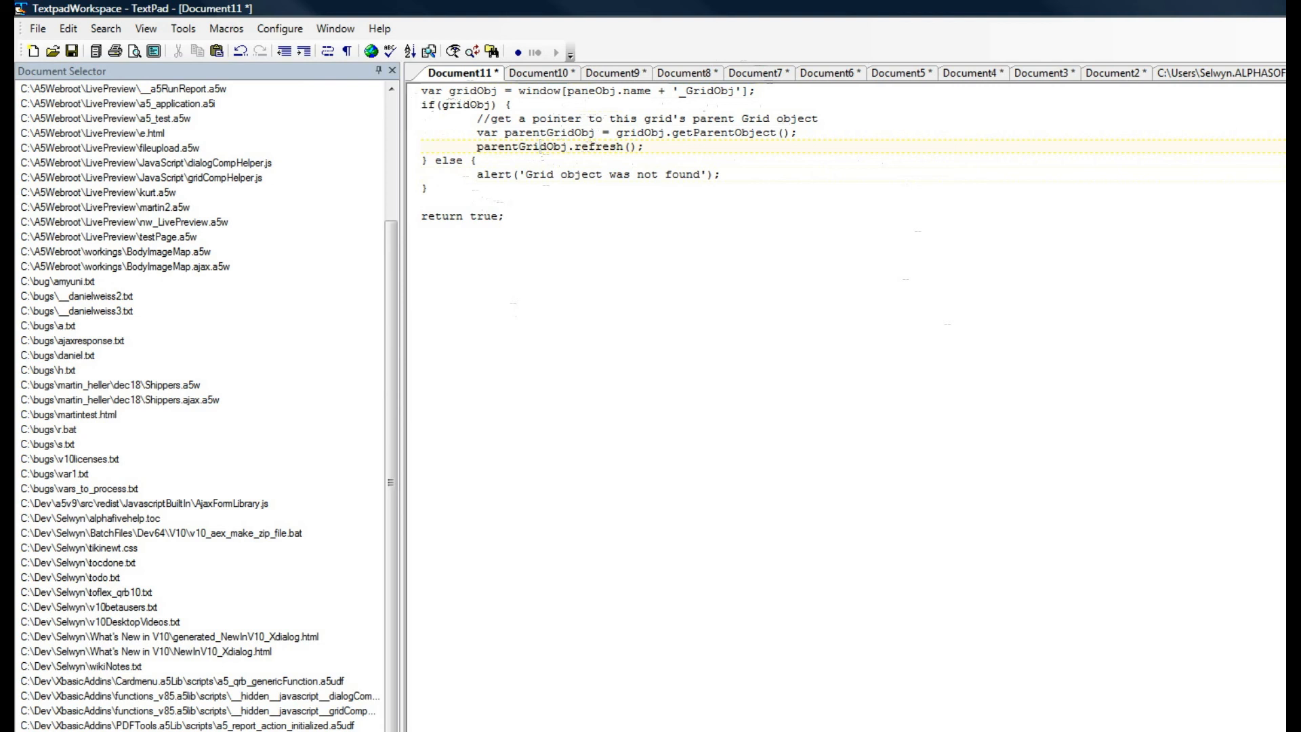
key("alt+Tab")
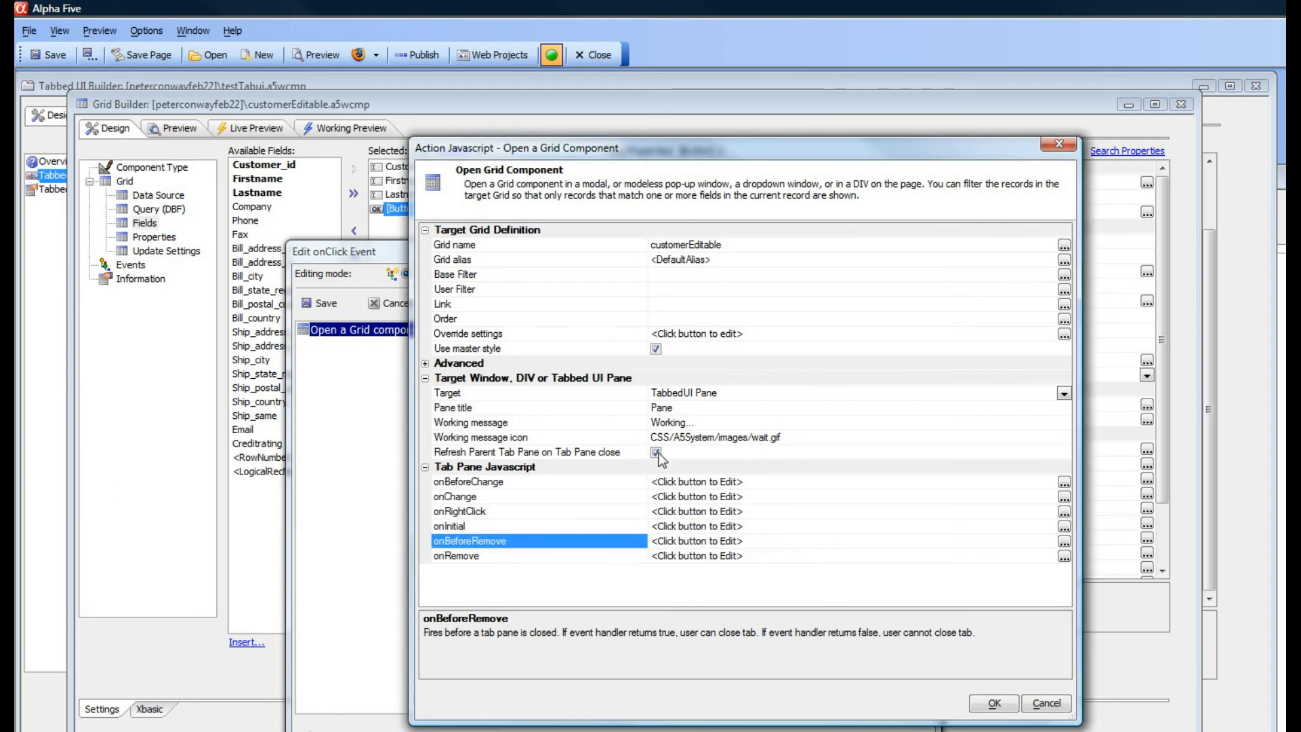